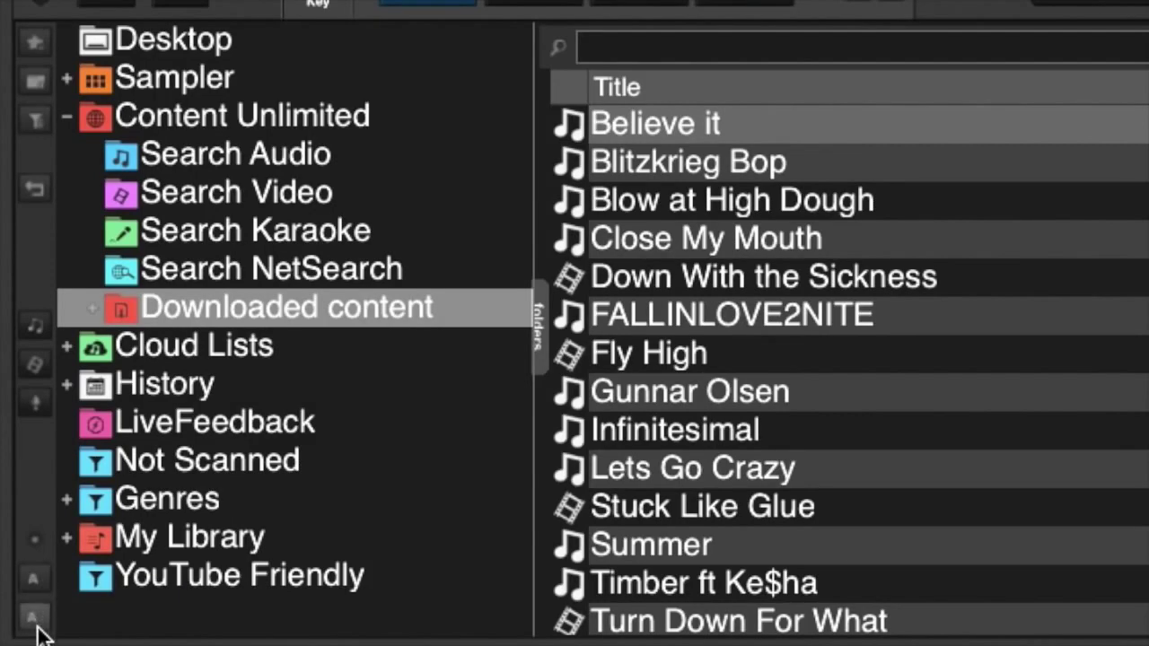
Step: Shrink the browser text twice, then enlarge it again
left_click(38, 579)
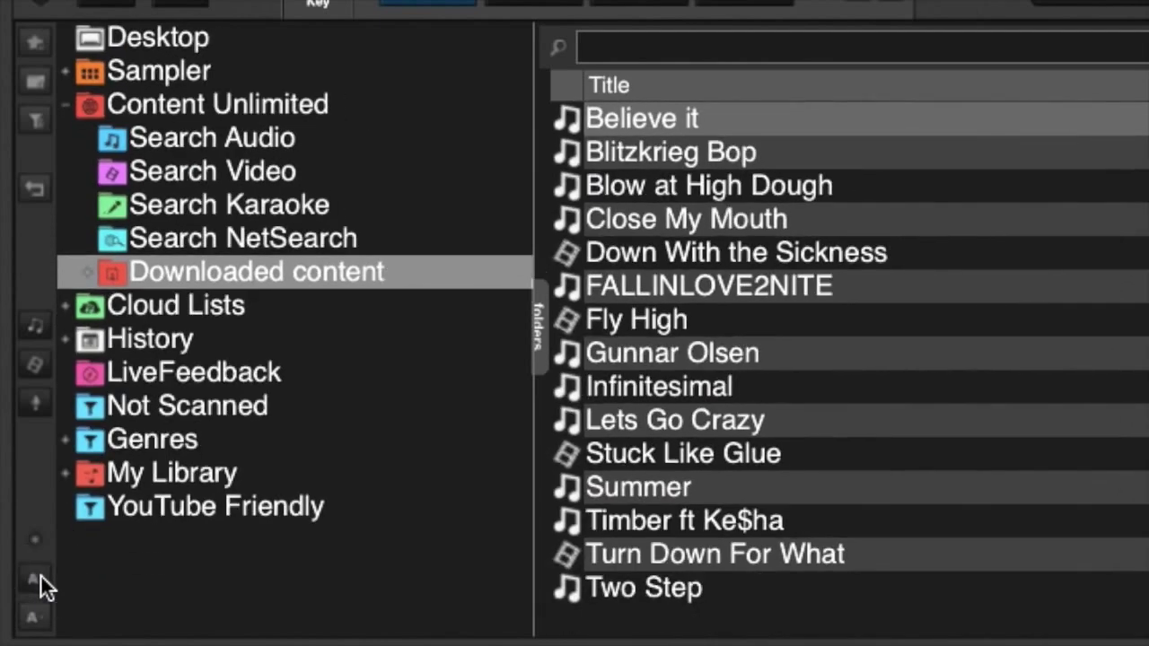
left_click(41, 575)
left_click(30, 628)
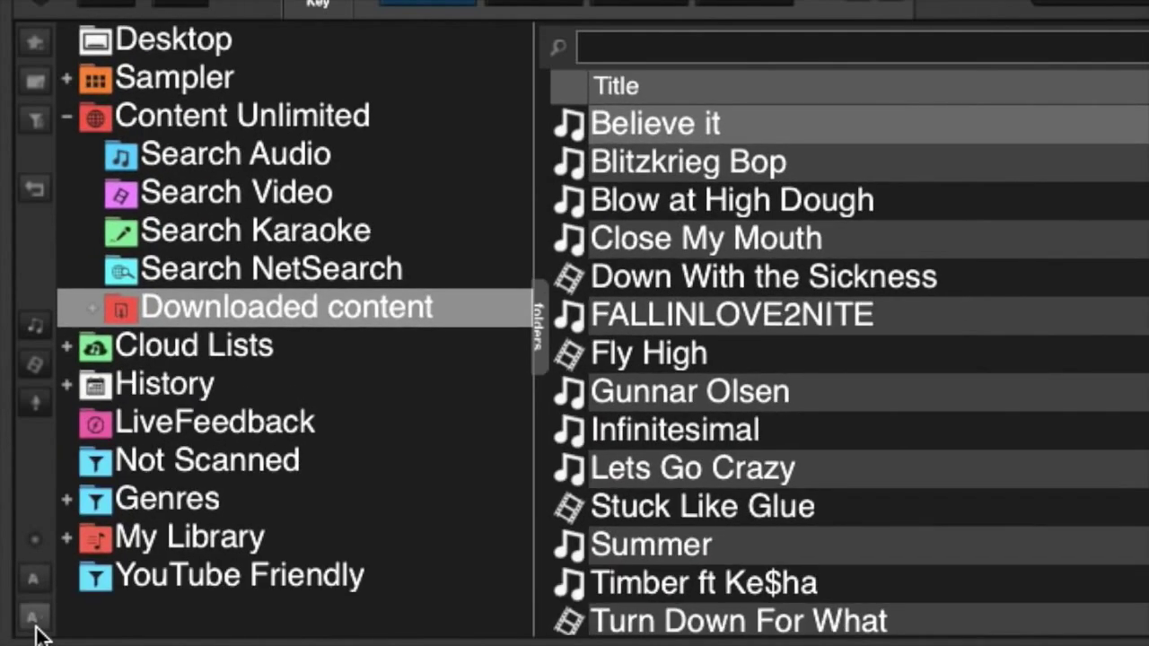
Step: Hide music so only videos are listed, then show music tracks again
left_click(37, 542)
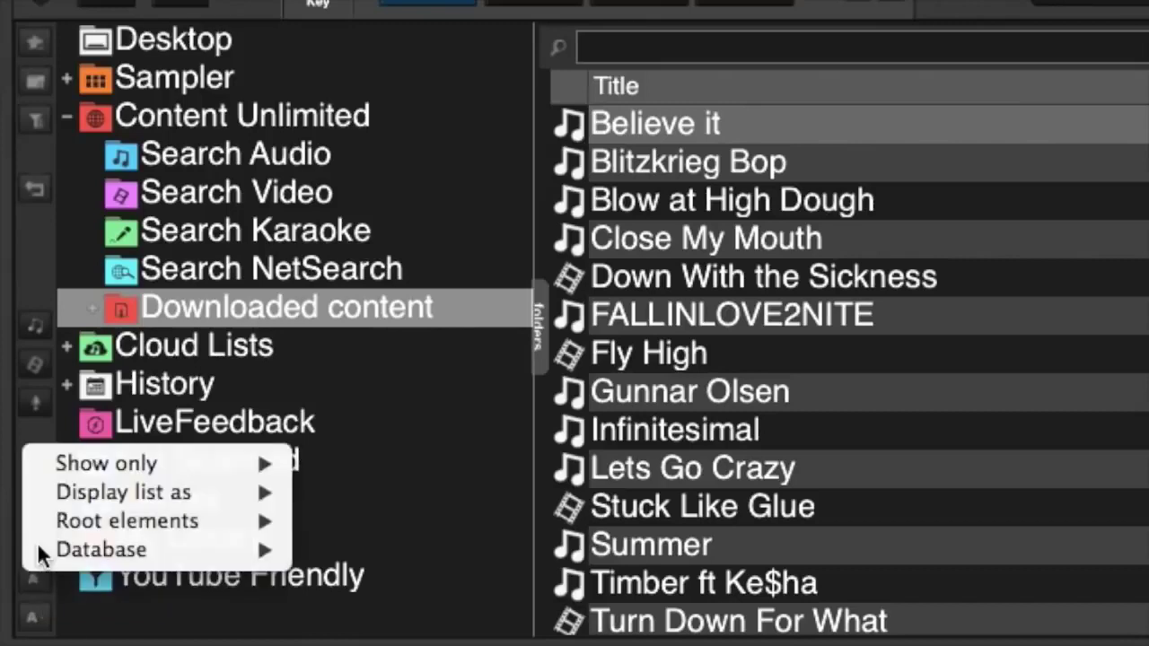
mouse_move(135, 464)
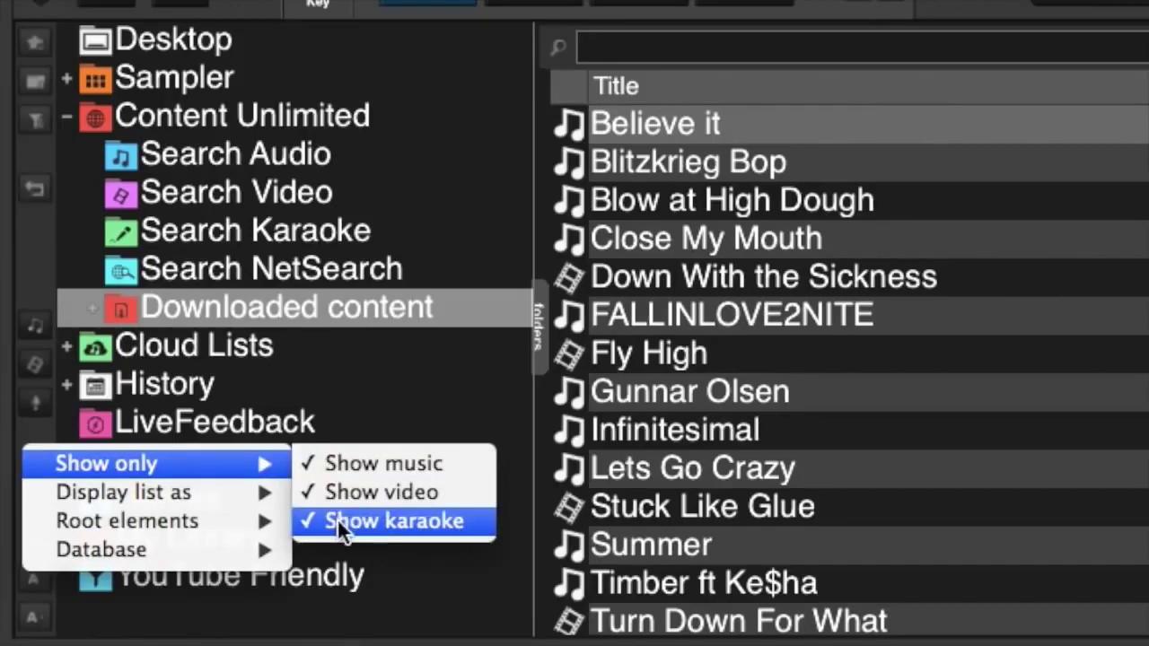
left_click(320, 470)
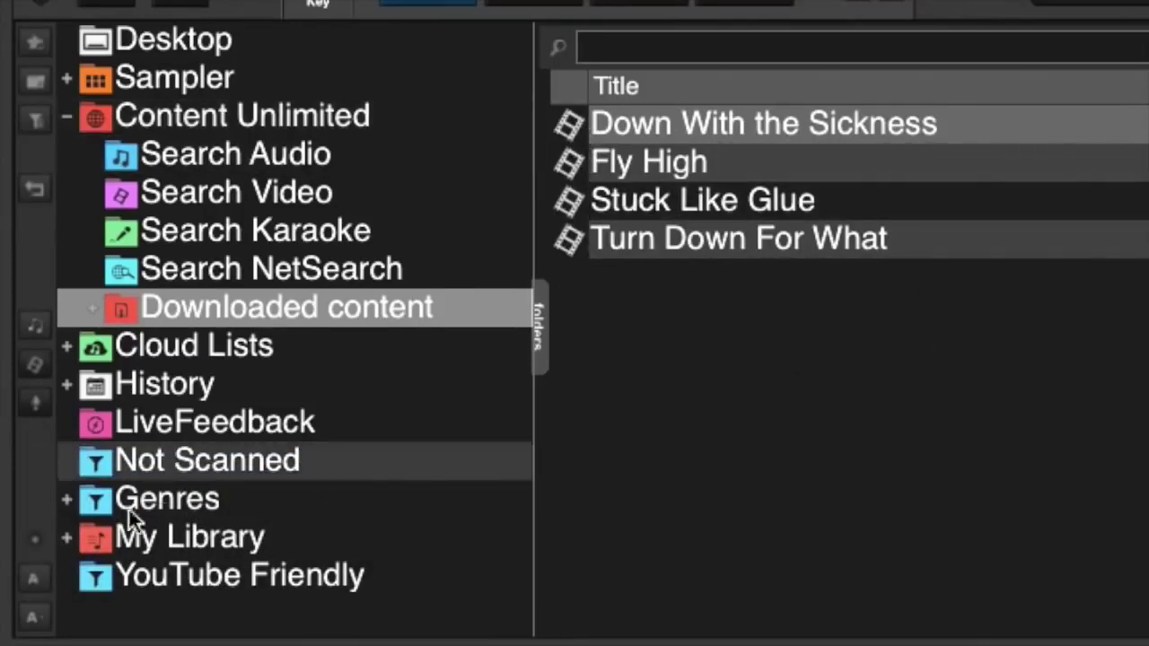
left_click(37, 543)
mouse_move(128, 521)
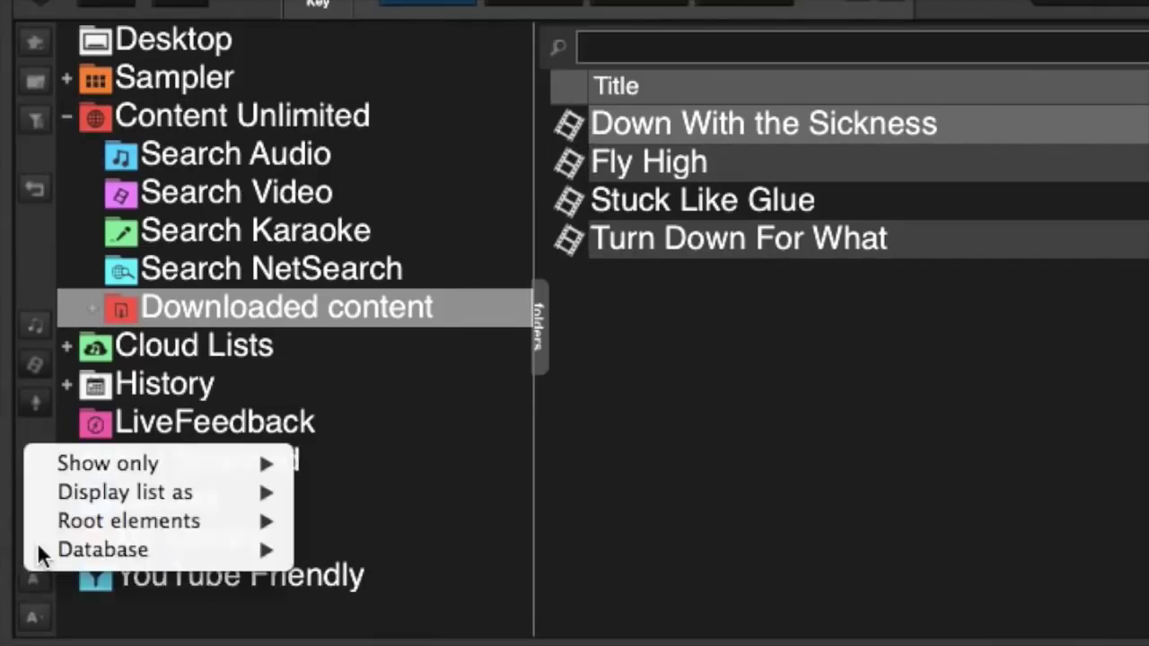
left_click(326, 456)
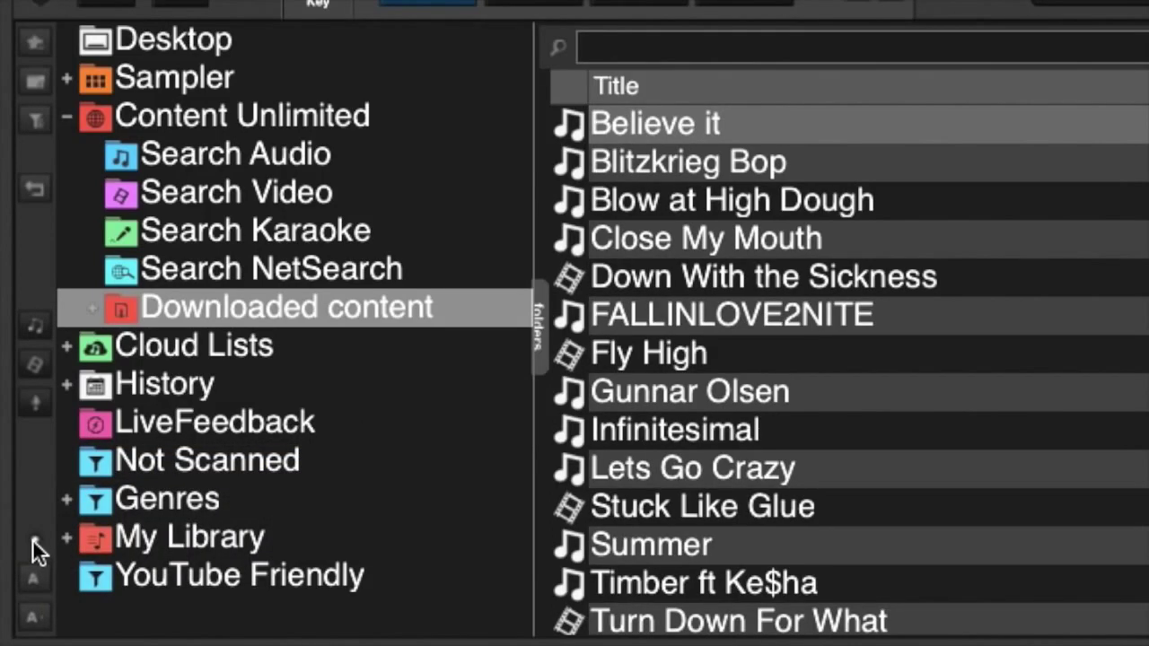
Step: Switch the tracks to album-art grid view and shrink the items to fit more per row
left_click(35, 544)
mouse_move(67, 560)
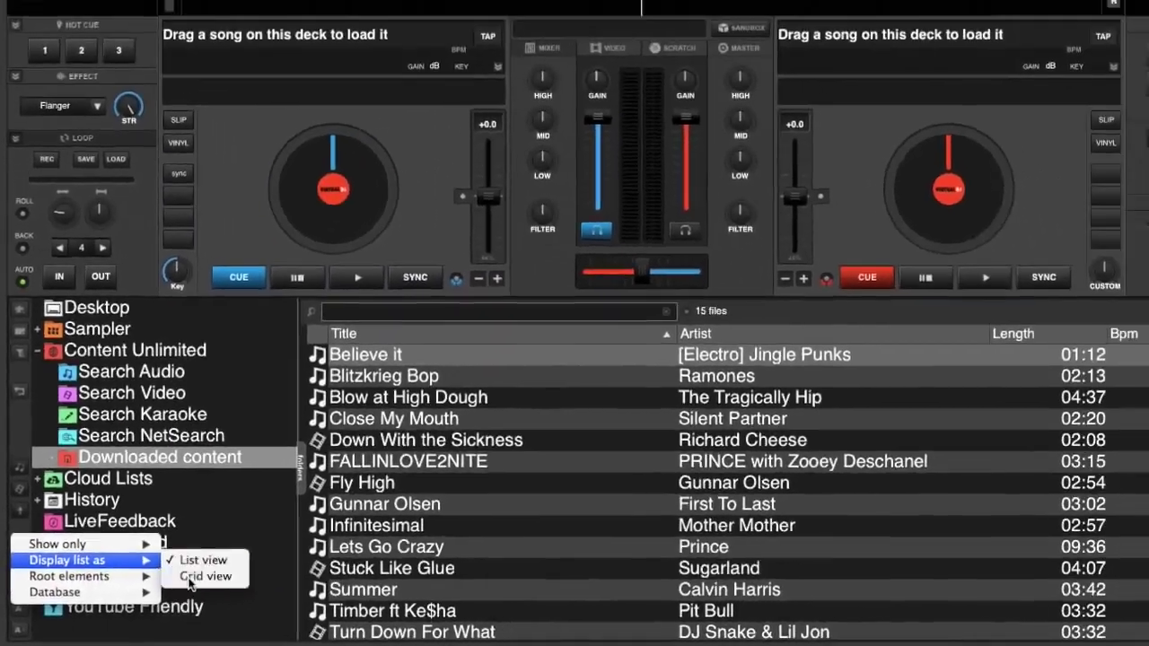
left_click(210, 574)
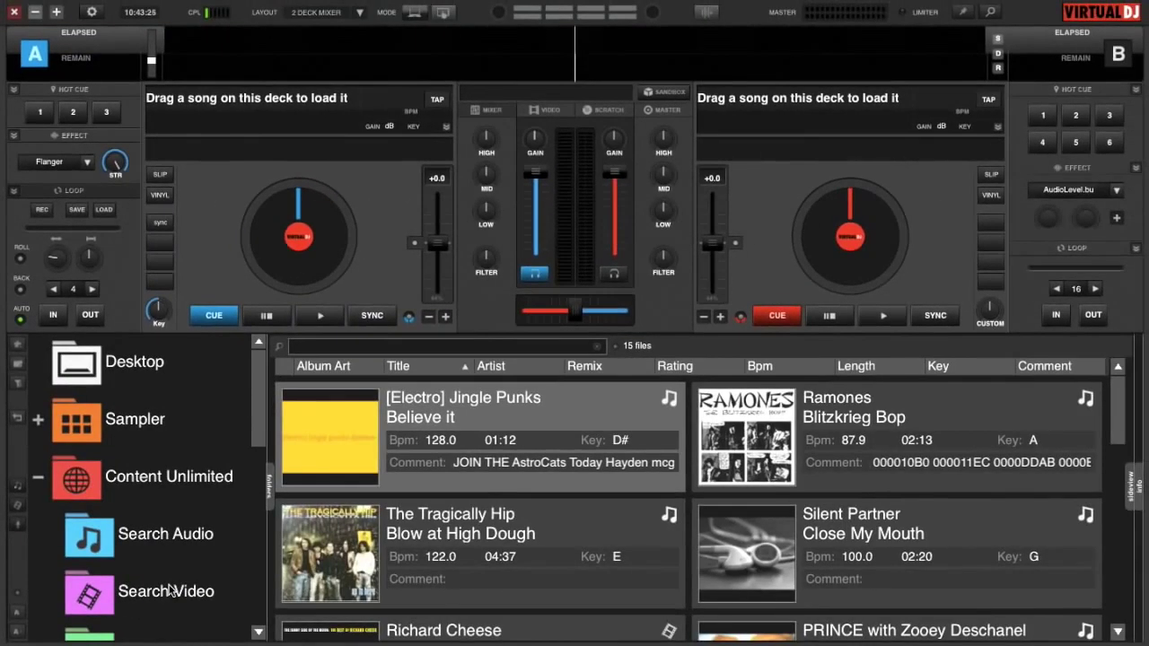
left_click(18, 620)
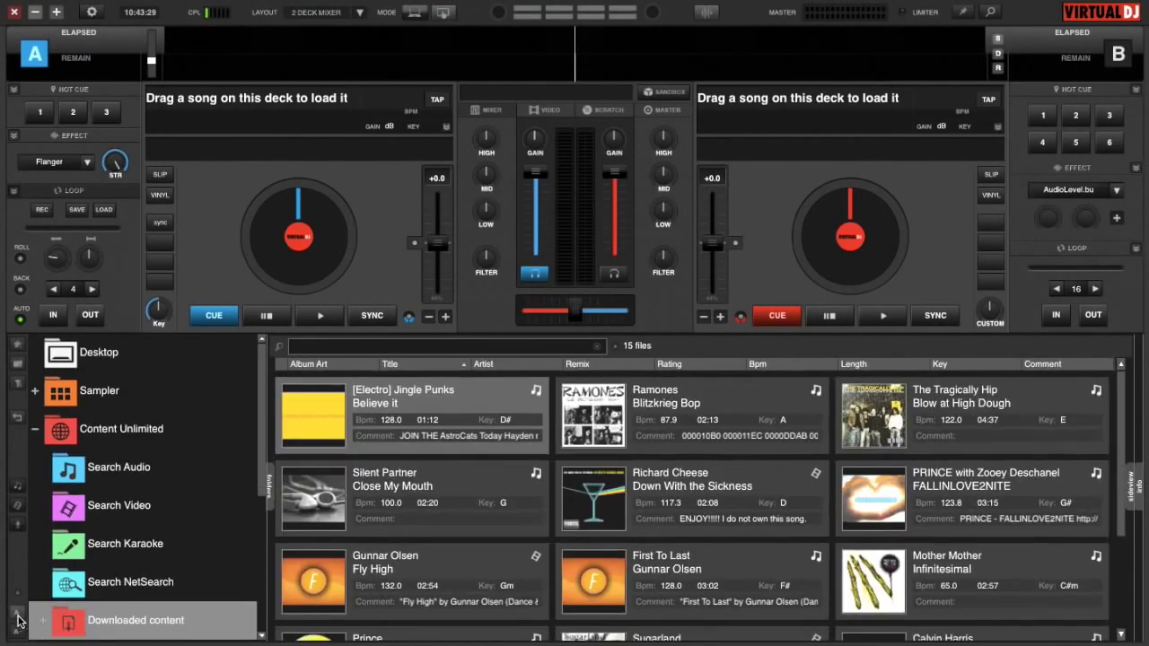
left_click(18, 619)
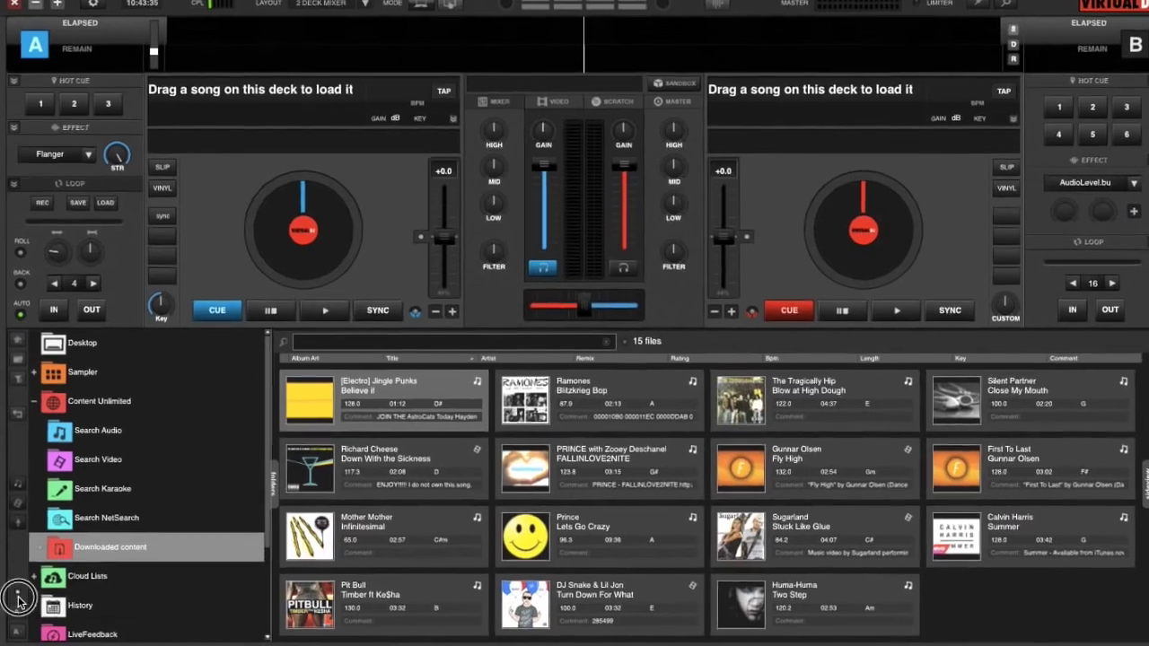
Step: Return the tracks to list view with the browser text back at full size
left_click(18, 619)
mouse_move(93, 529)
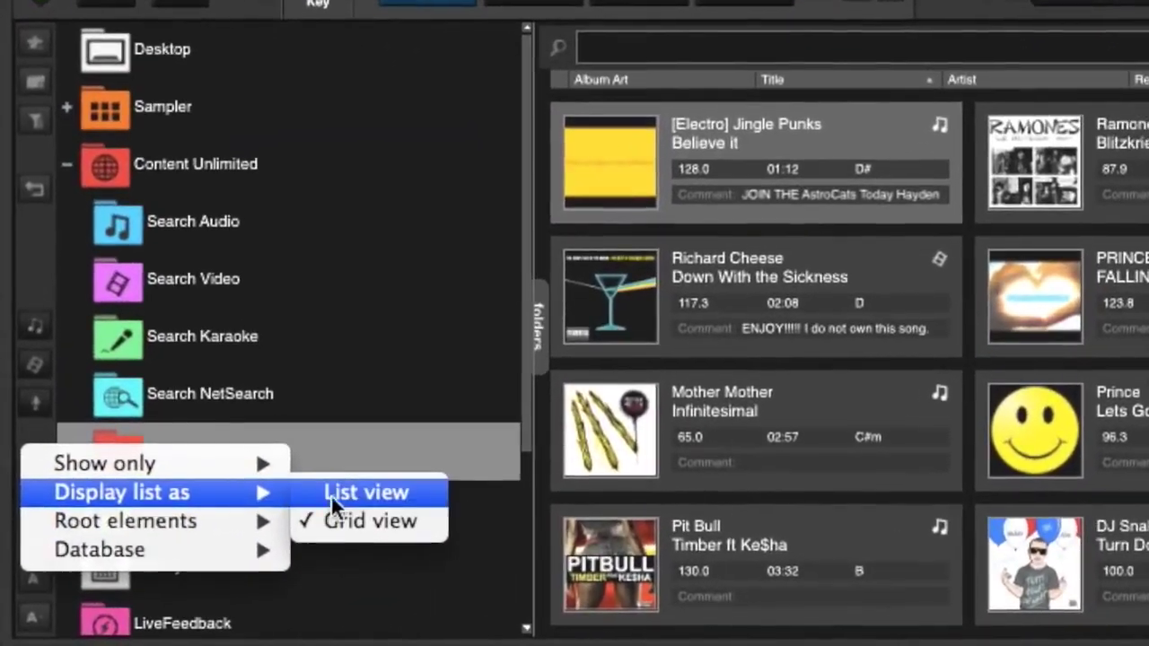
left_click(221, 548)
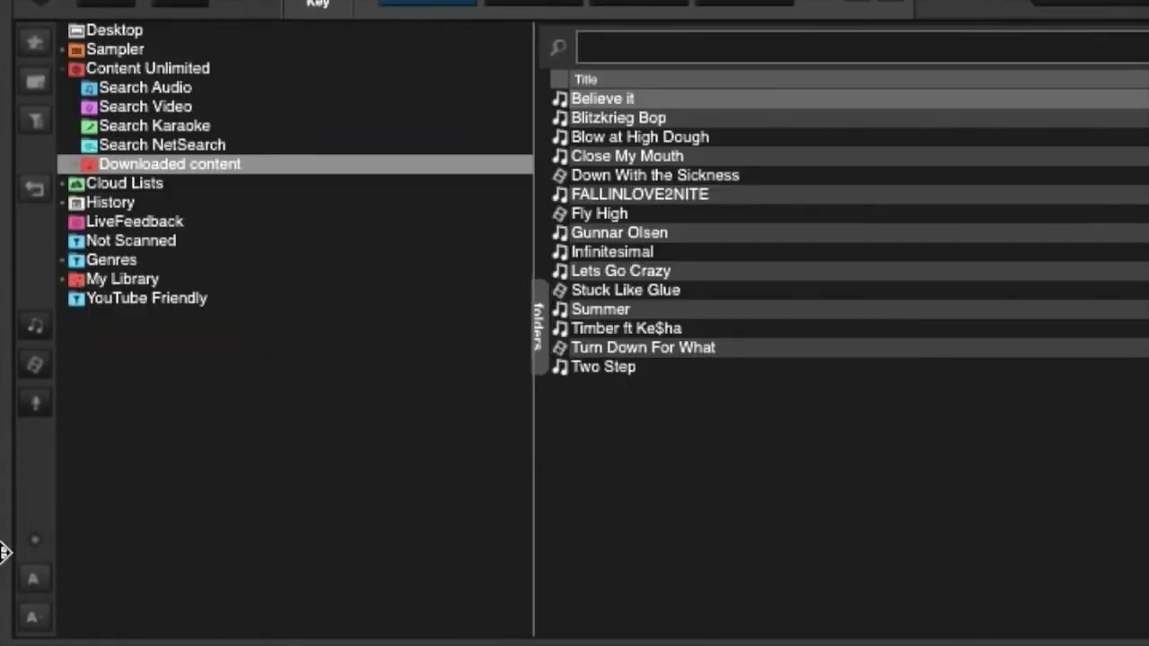
left_click(39, 628)
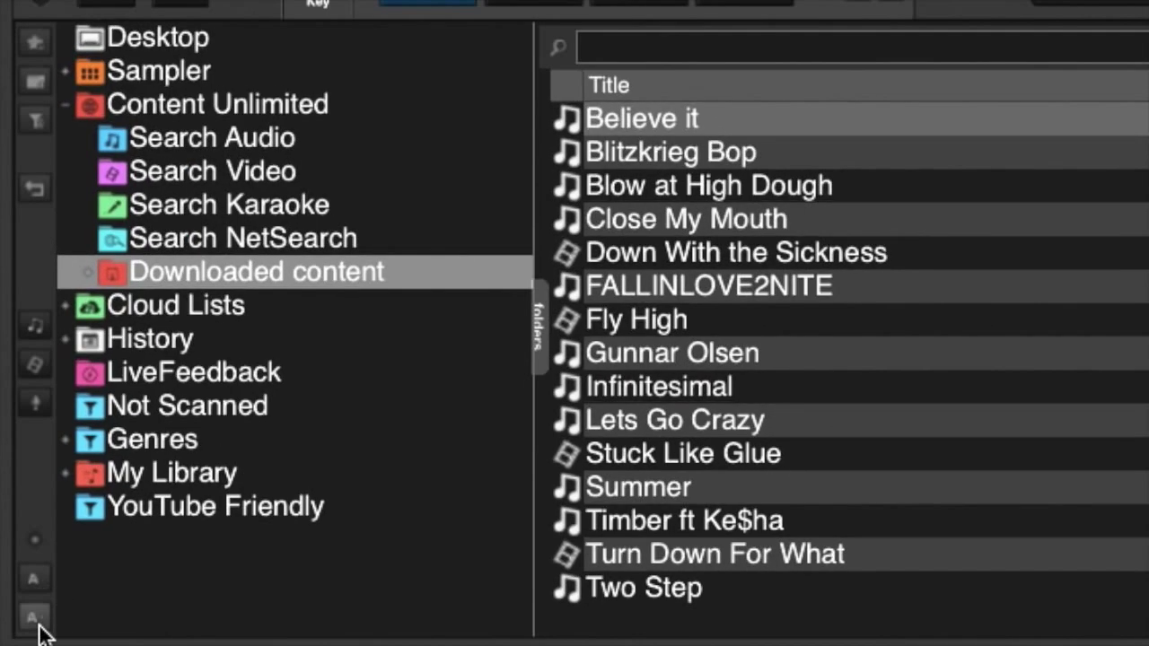
left_click(40, 631)
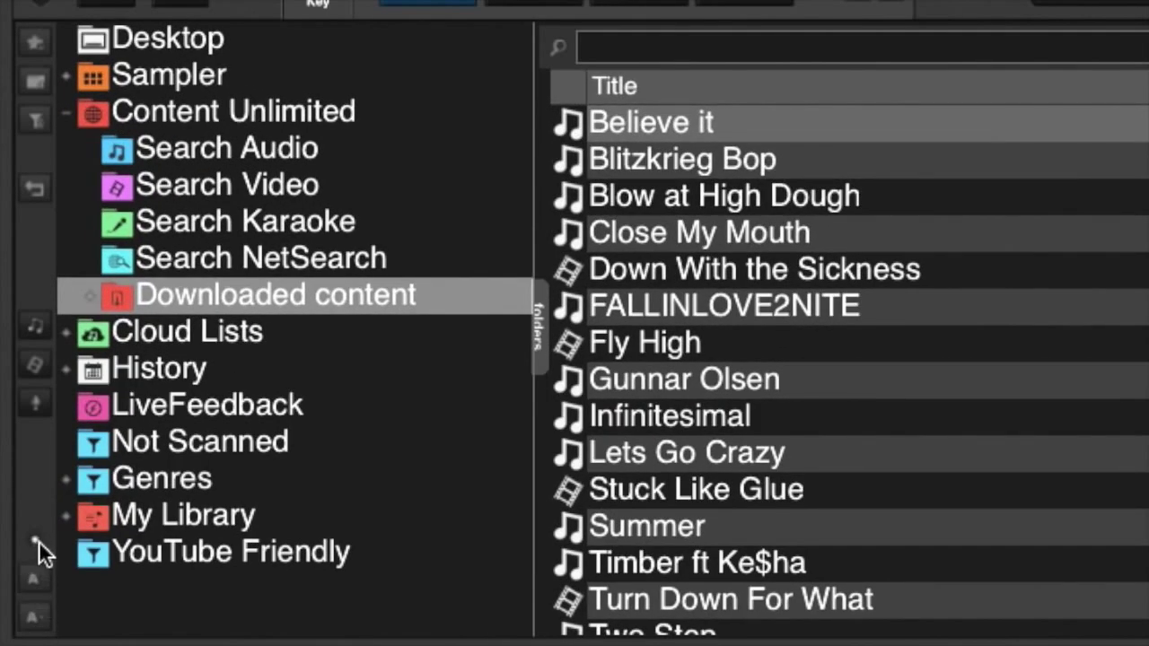
Step: Hide Sampler from the folder tree, then restore it
left_click(39, 537)
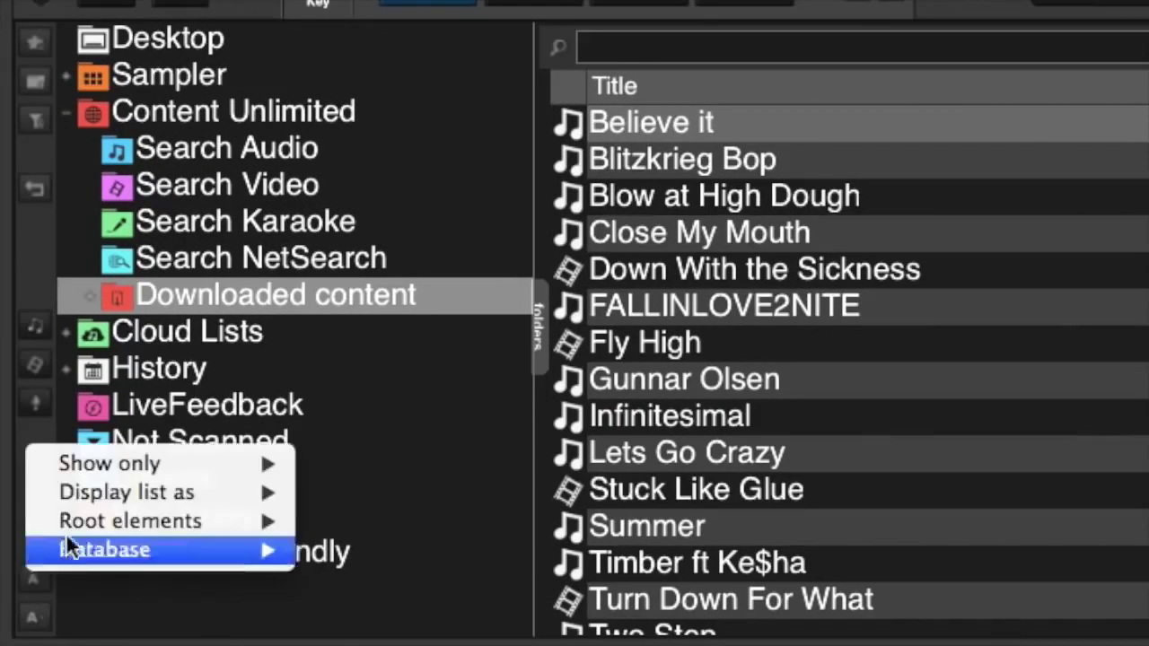
mouse_move(131, 521)
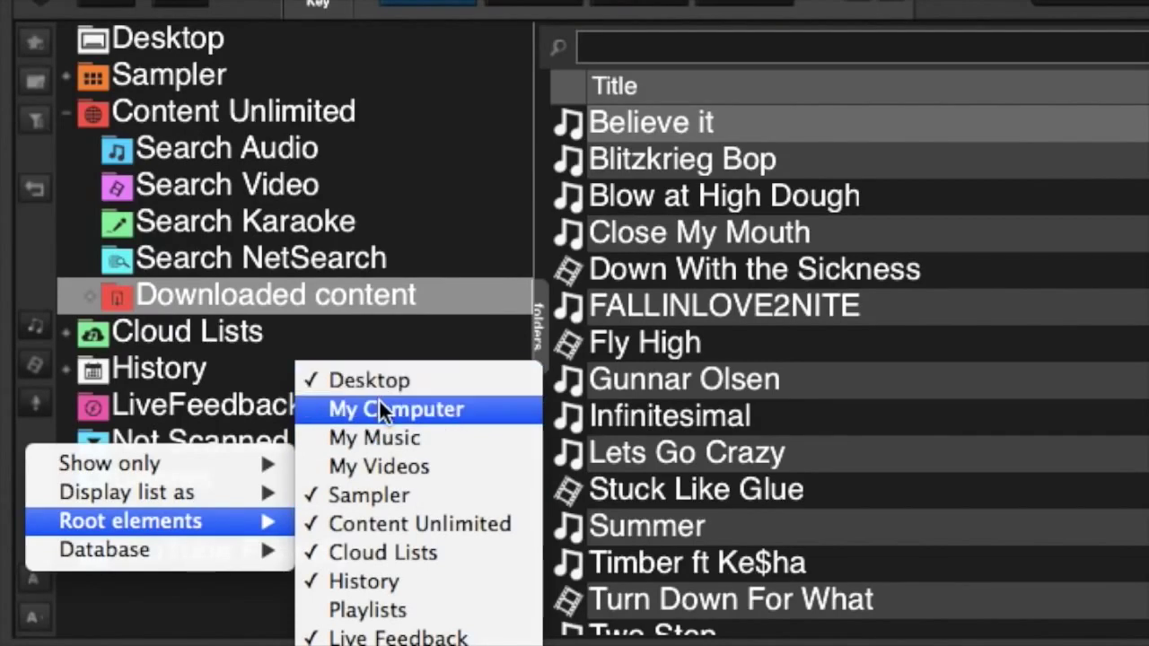
left_click(373, 492)
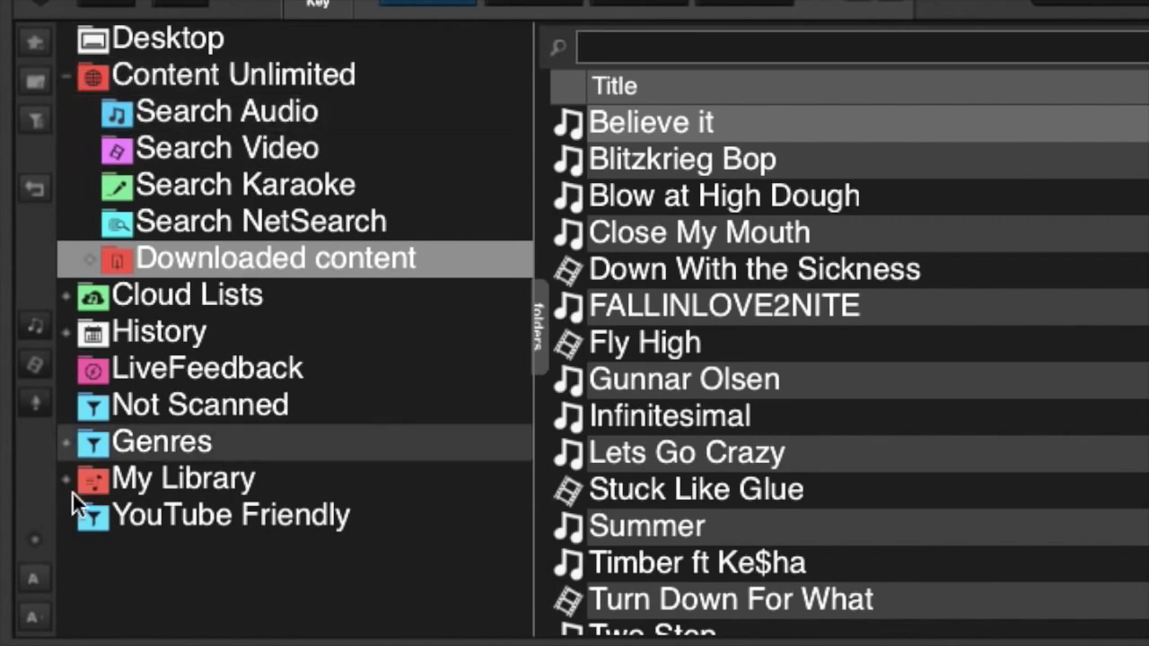
left_click(34, 533)
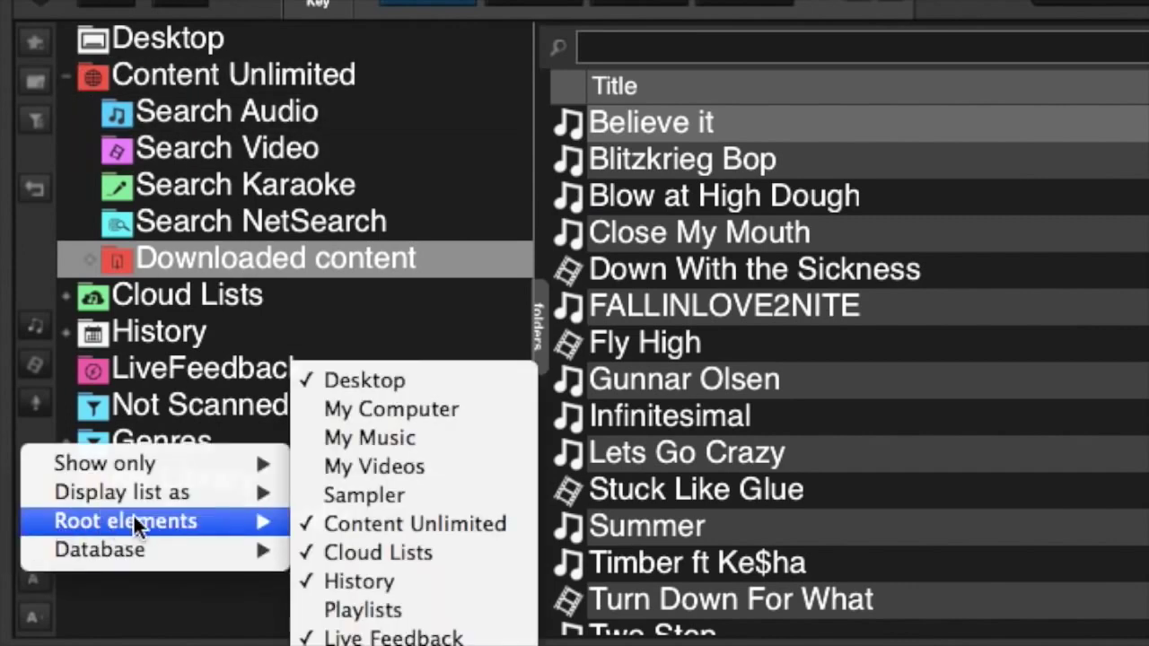
left_click(346, 495)
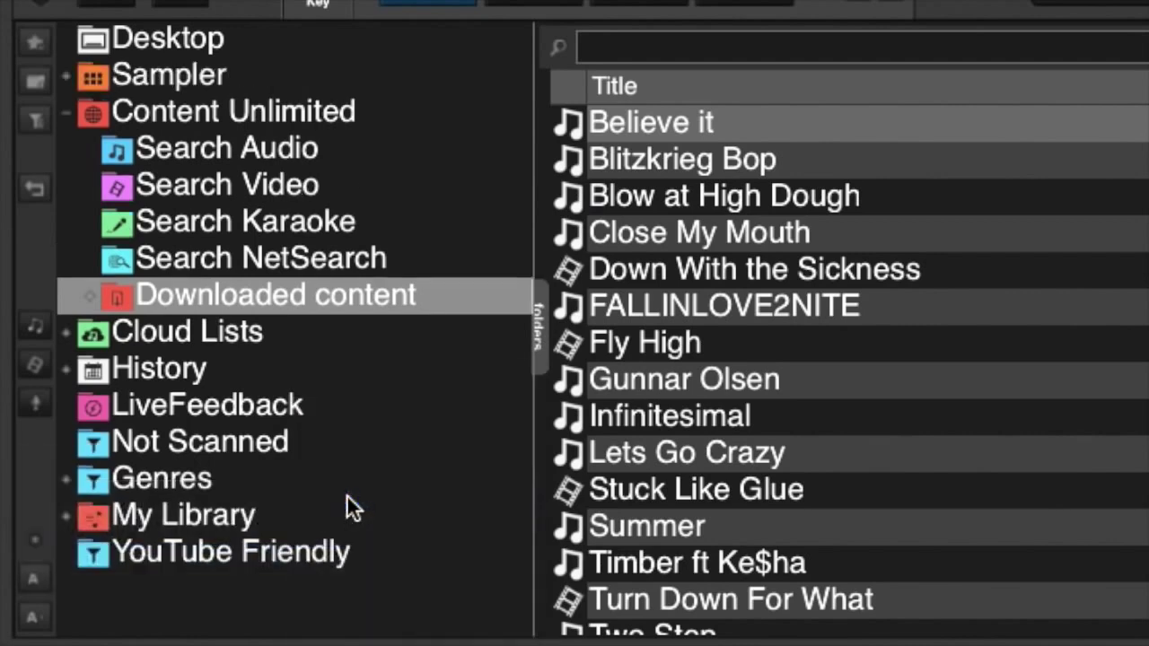
Step: View the browser options' database actions without changes, then open the empty Content Unlimited folder
left_click(29, 537)
mouse_move(93, 550)
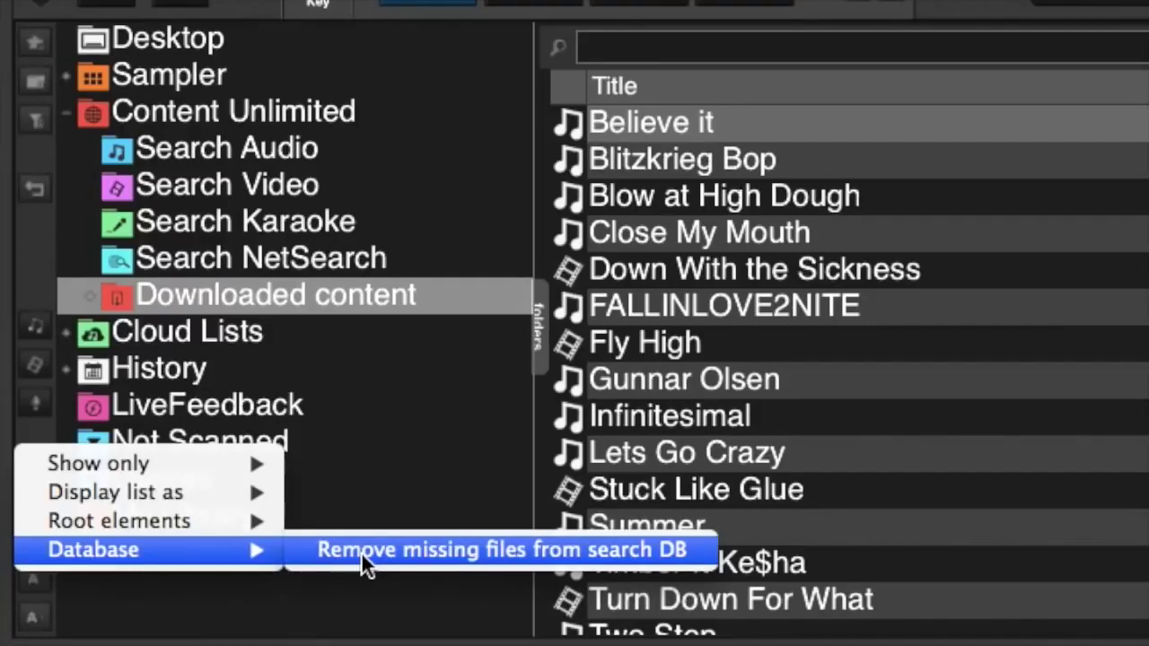
left_click(361, 551)
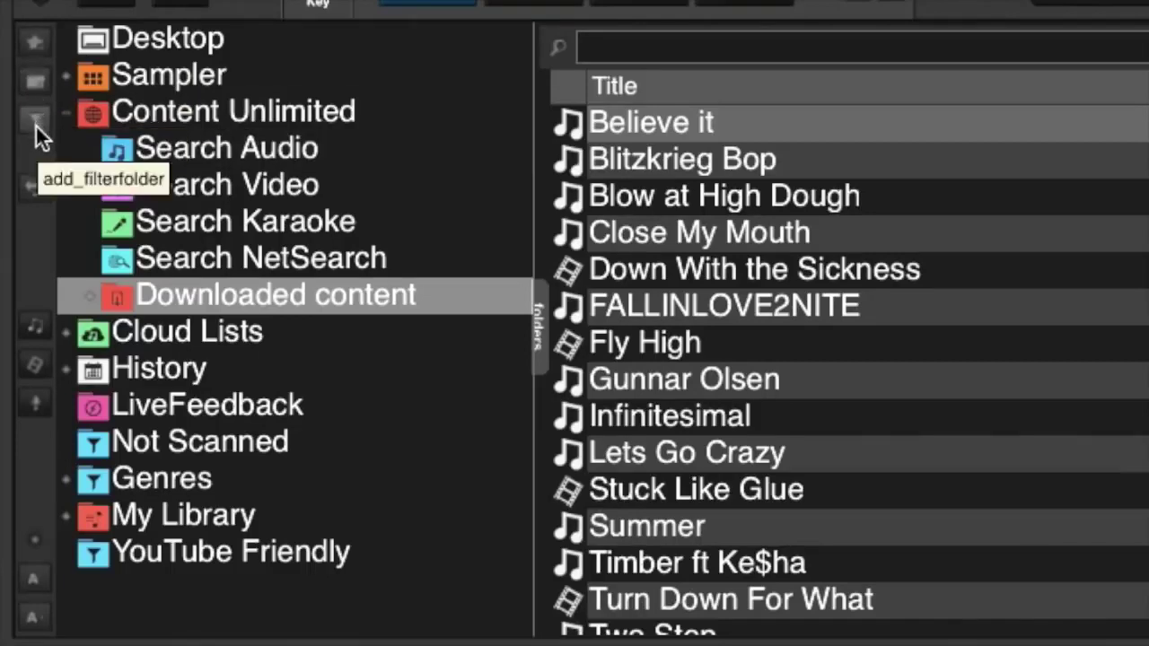
left_click(34, 196)
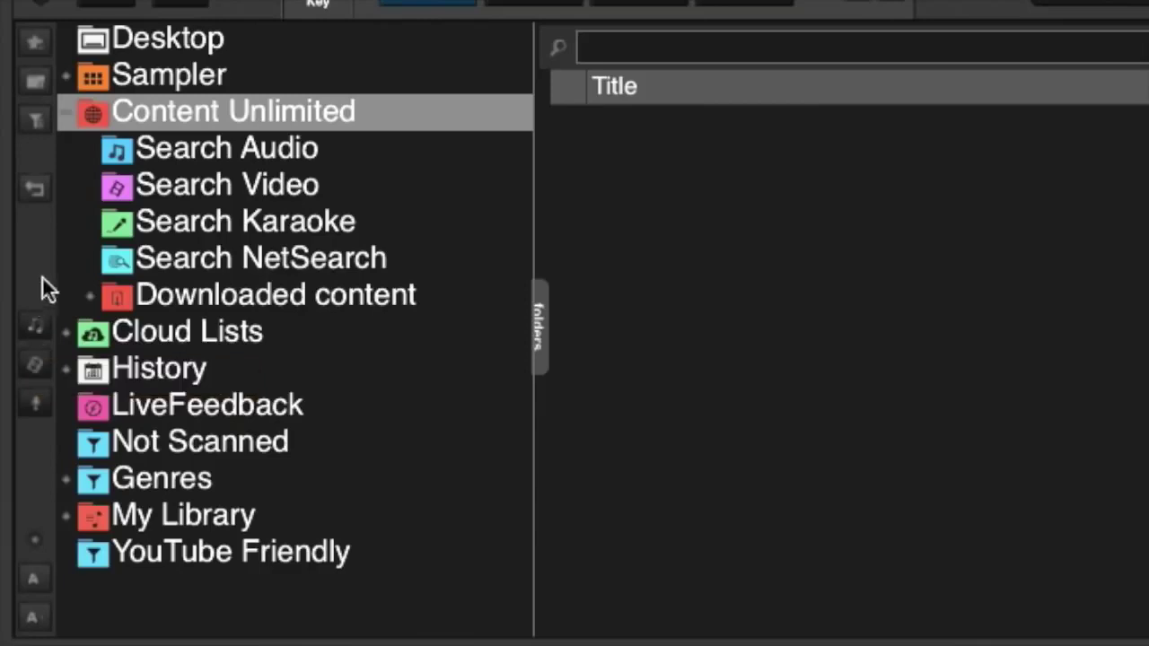
Step: In Downloaded content, filter briefly to videos only, then music only, ending with both types listed
left_click(177, 301)
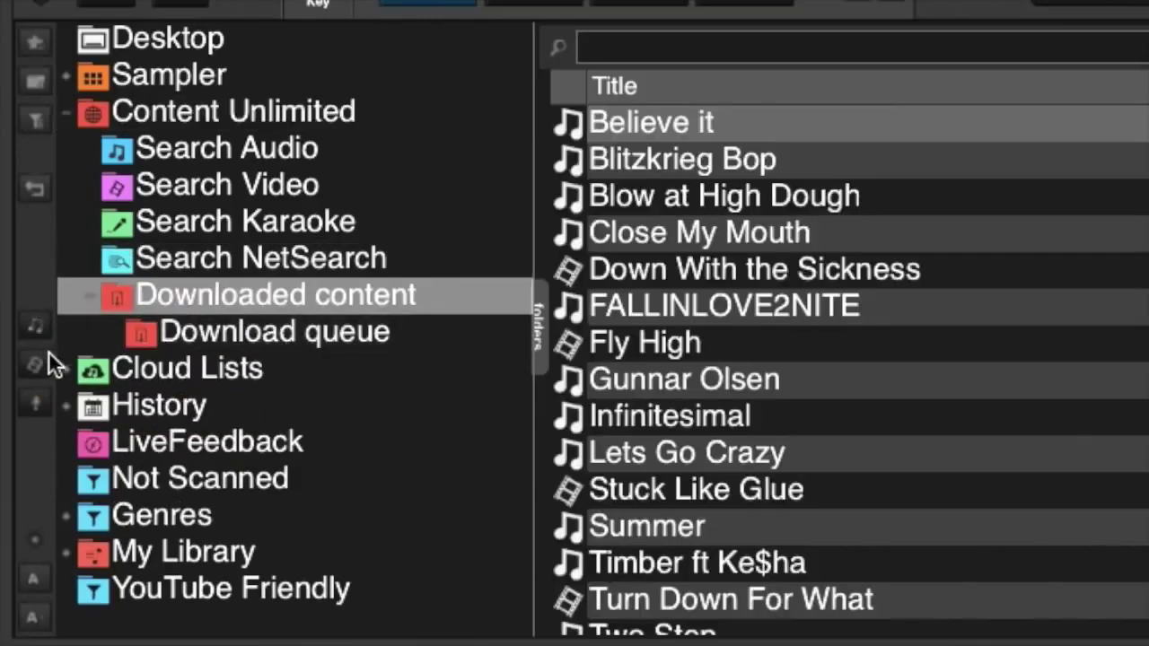
left_click(37, 329)
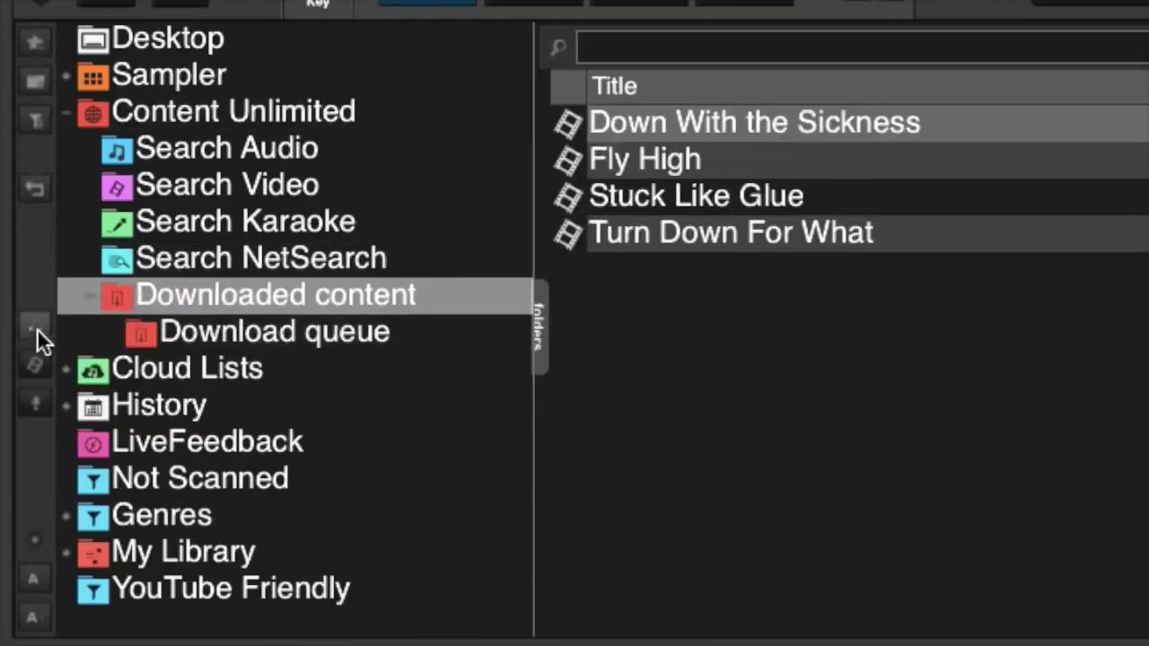
left_click(37, 329)
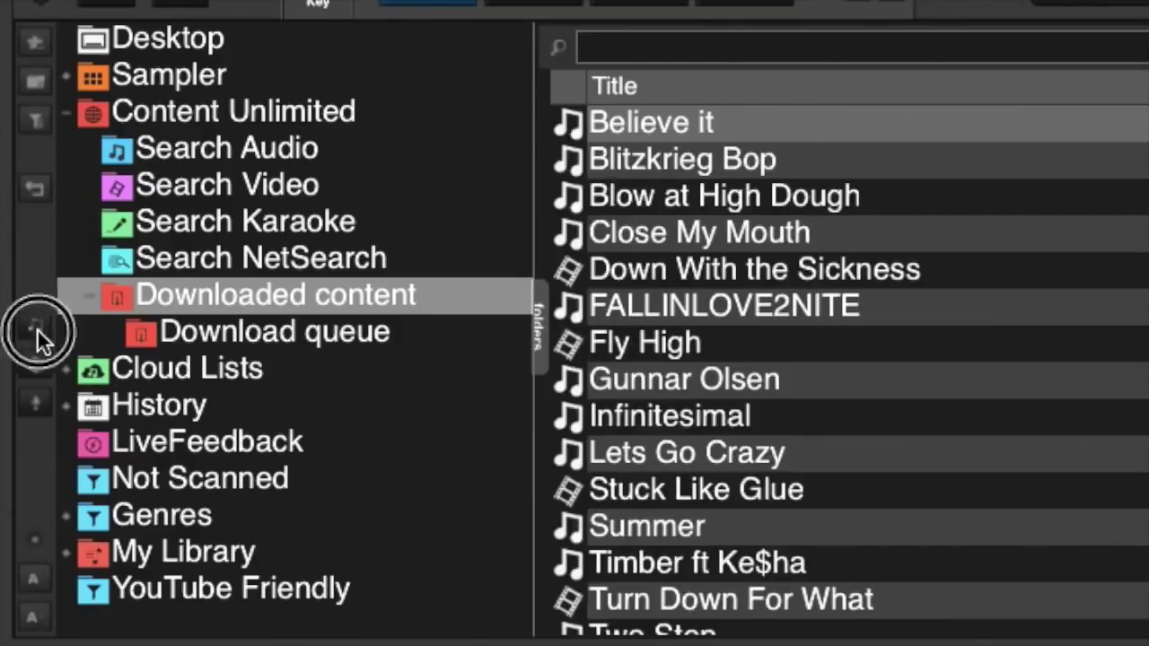
left_click(32, 363)
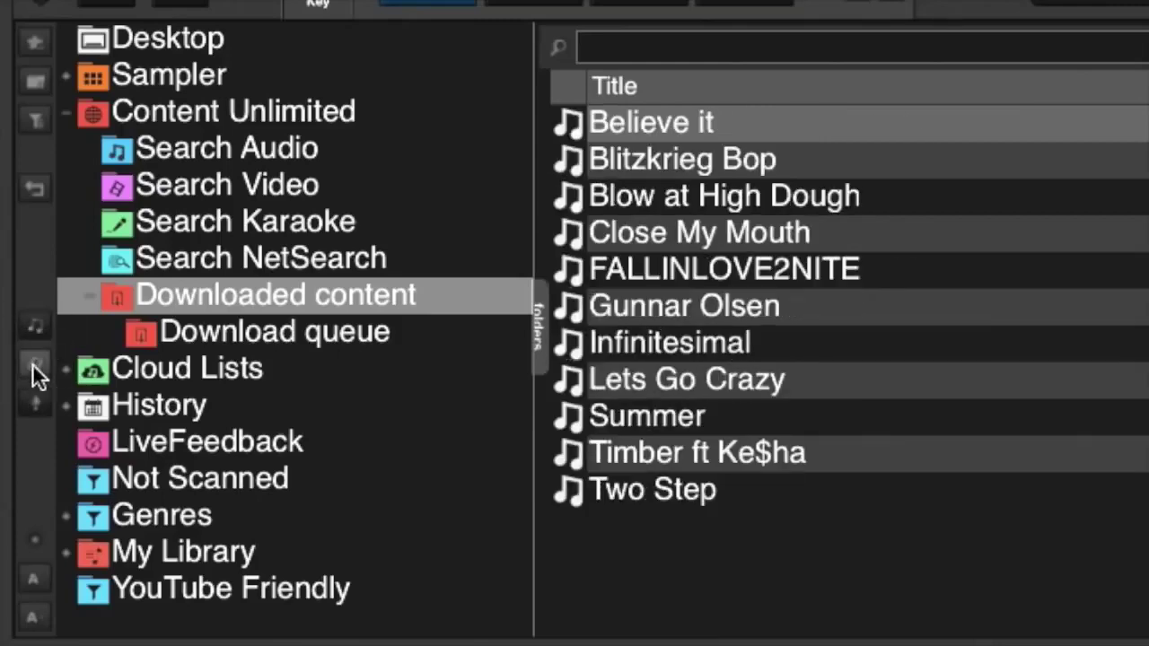
left_click(33, 363)
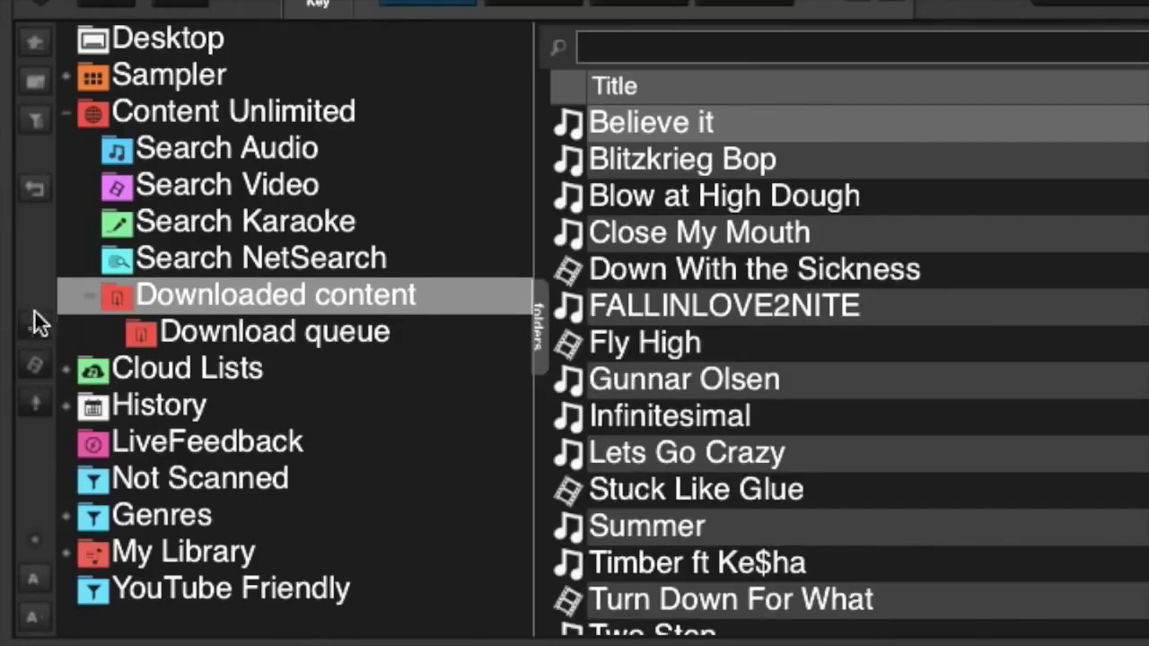
right_click(35, 539)
mouse_move(124, 521)
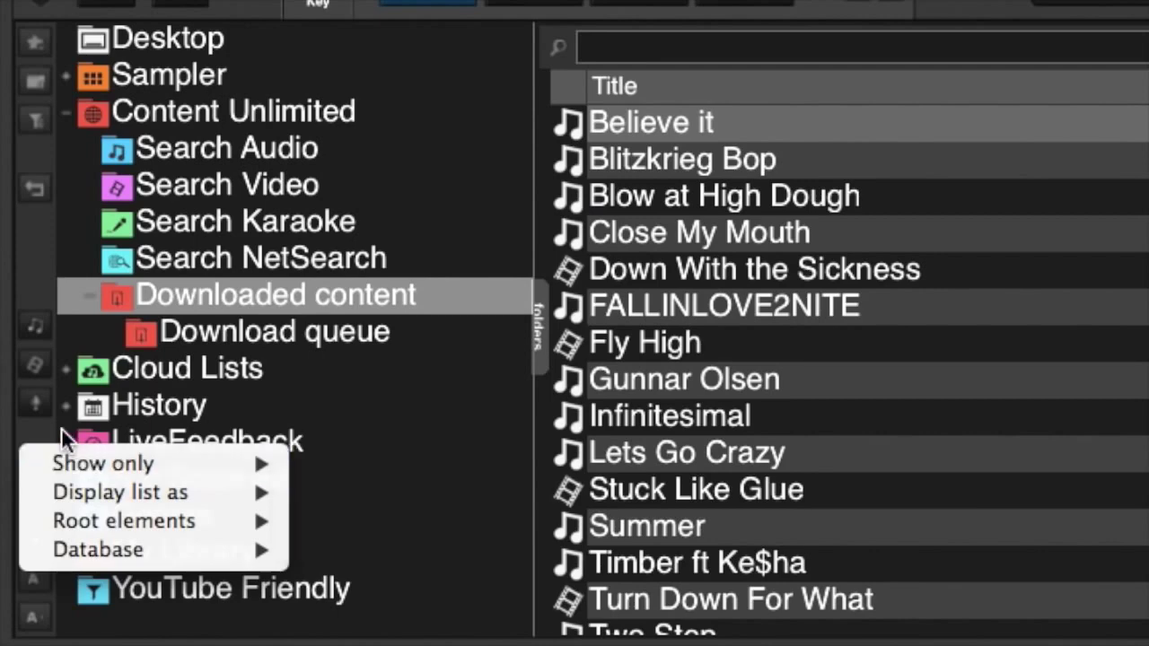
left_click(33, 281)
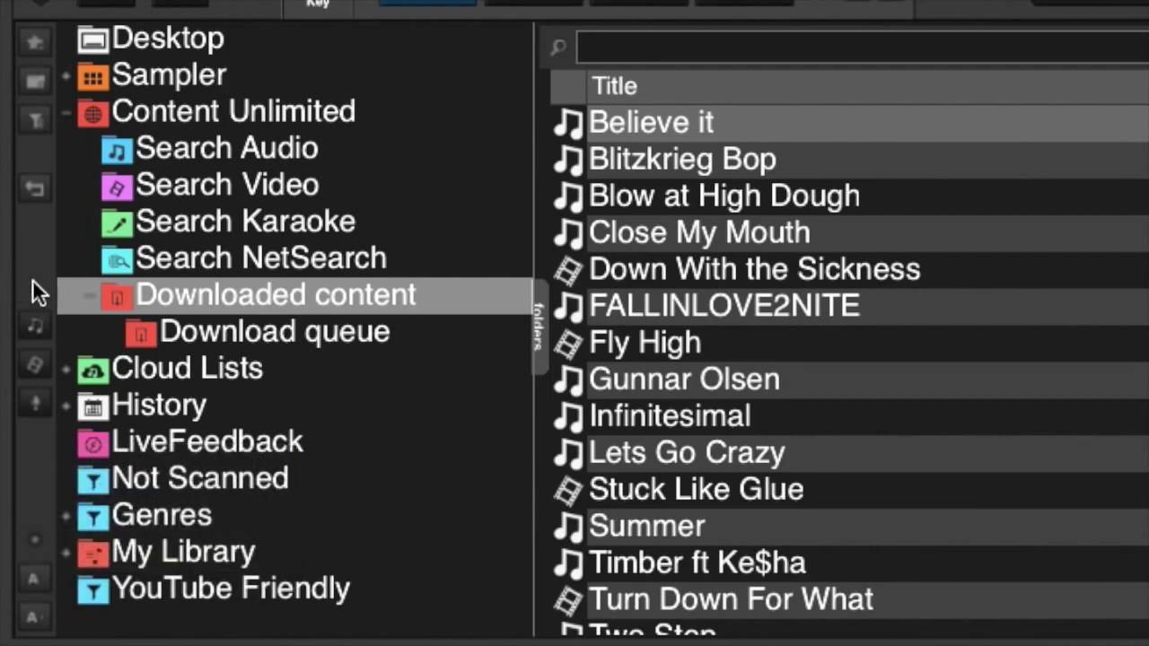